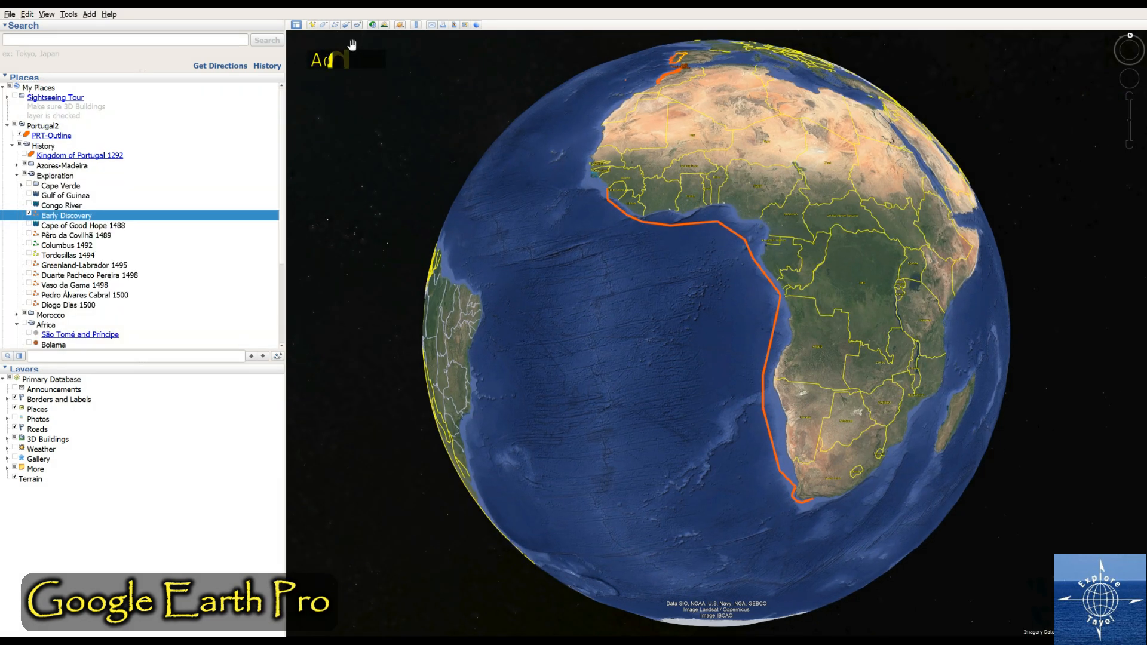
Step: Draw a multi-point path across the open South Atlantic, west of southern Africa
click(336, 25)
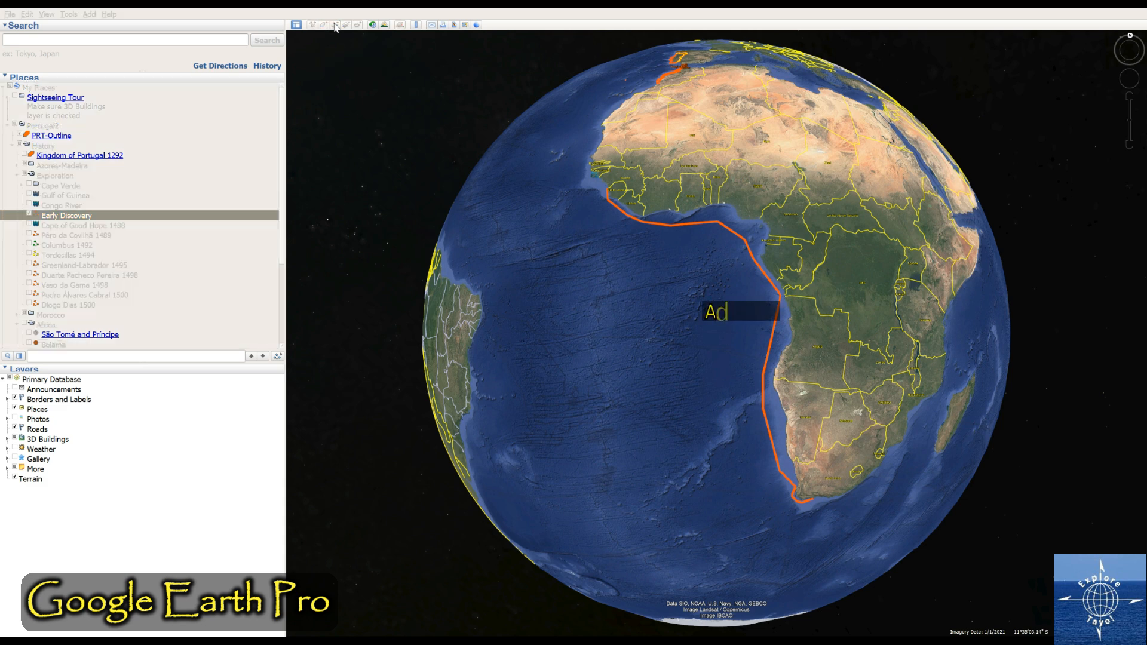
click(698, 310)
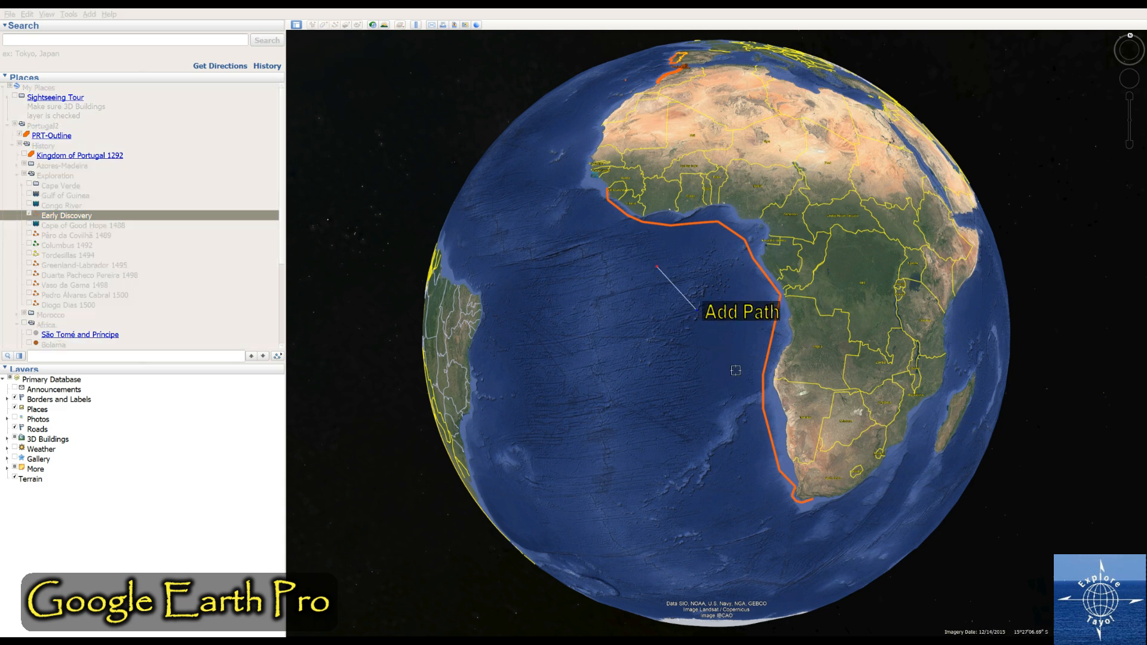
click(729, 364)
click(711, 403)
click(674, 438)
click(620, 398)
click(581, 372)
click(560, 399)
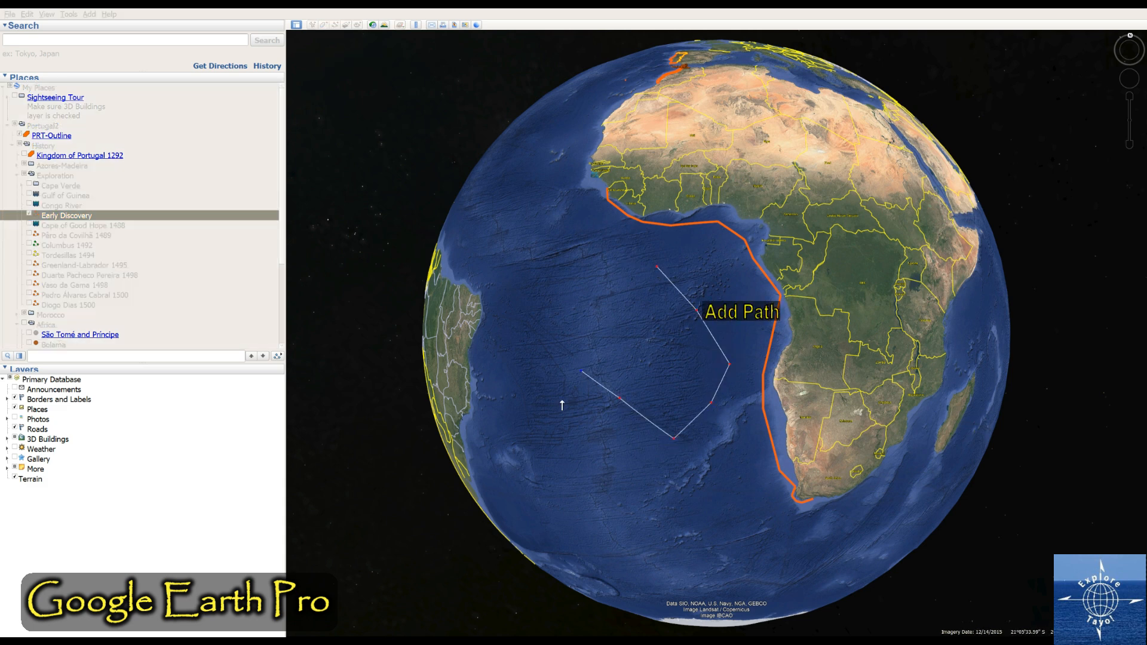
click(565, 441)
click(594, 478)
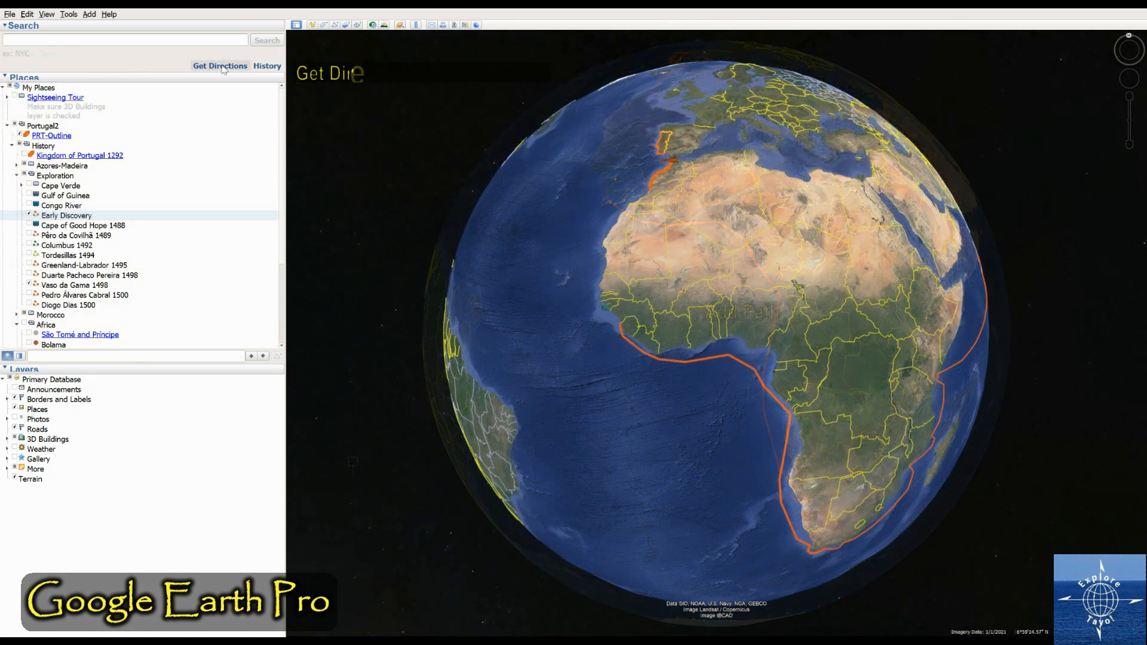
Step: Get directions from Lisbon to Porto
click(220, 66)
click(150, 91)
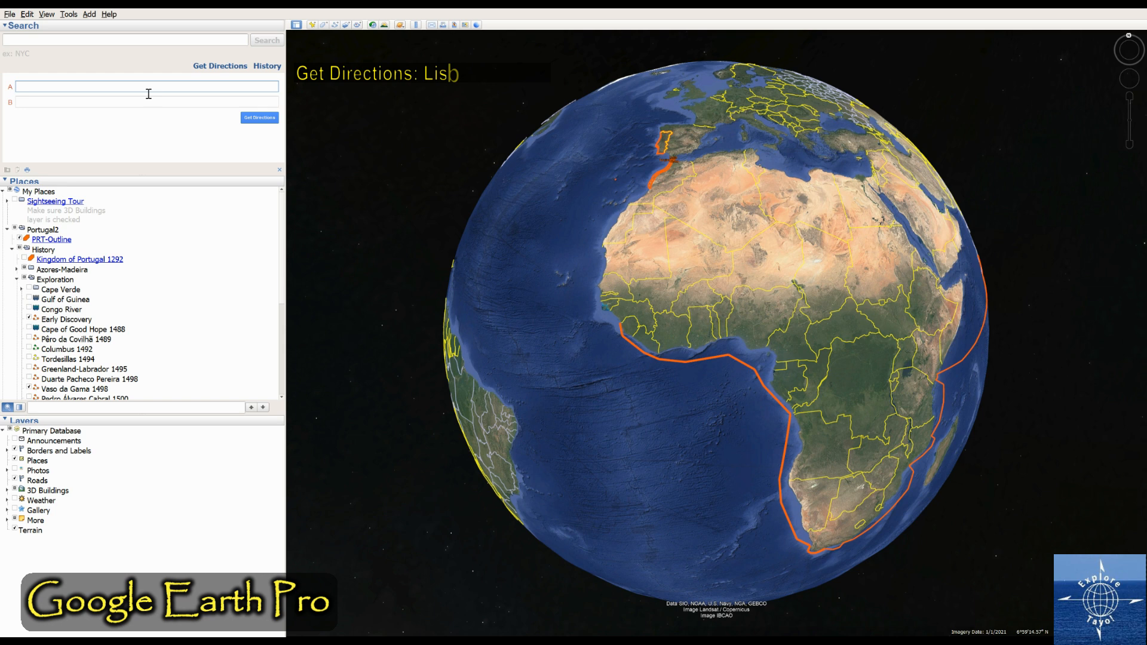
text(lisbon)
key(Tab)
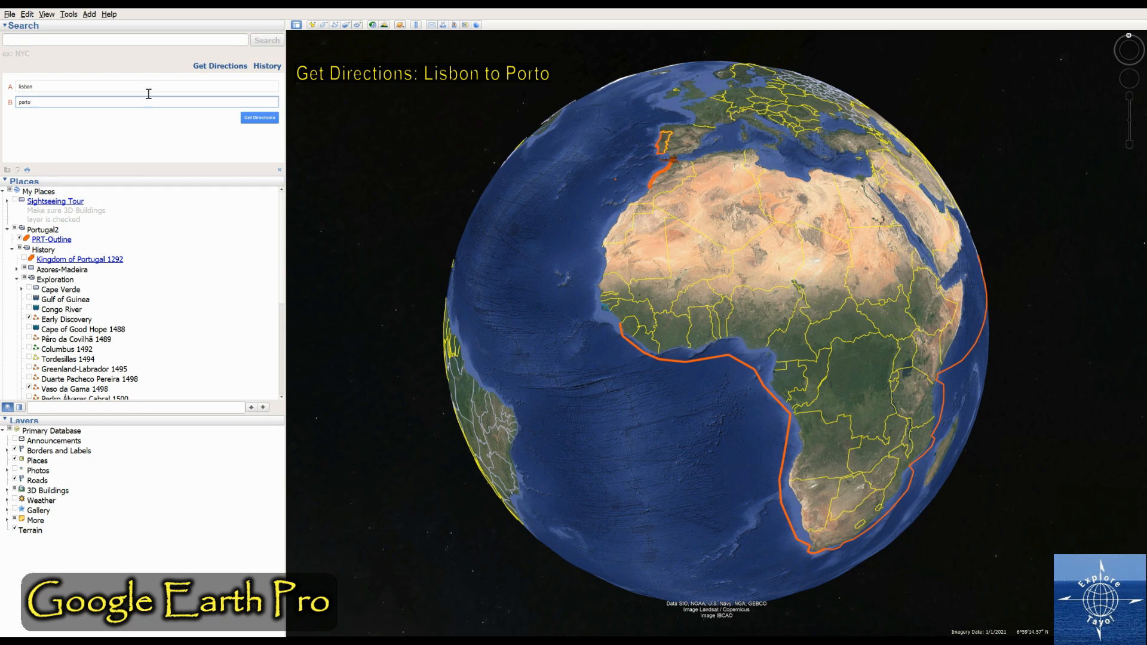
click(257, 118)
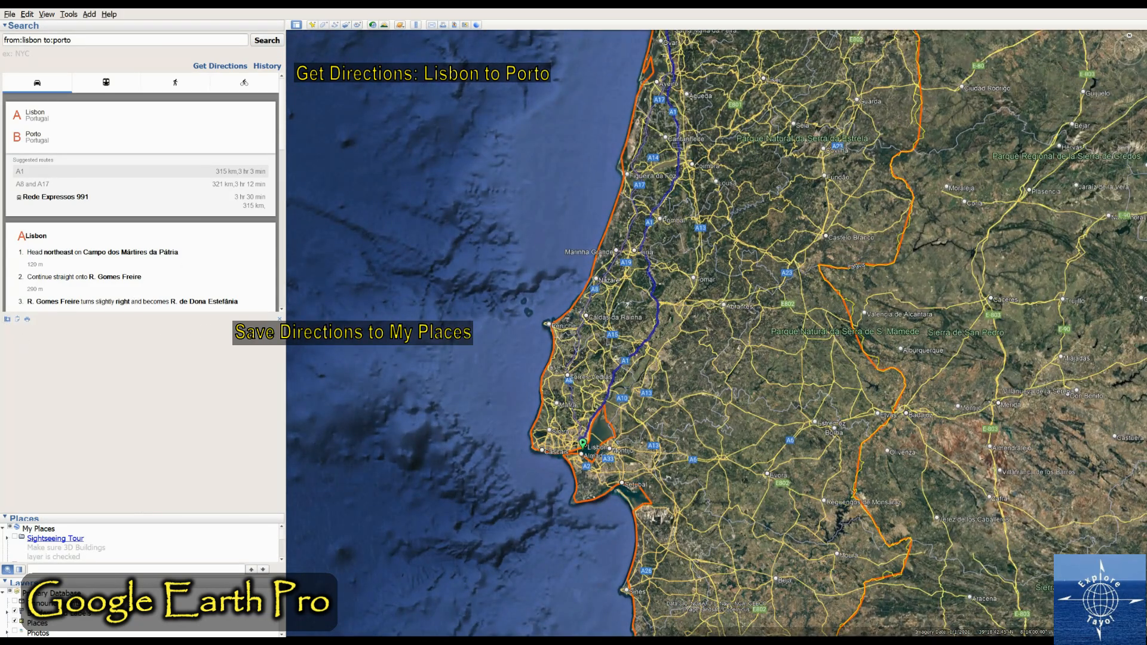
Step: Clear the directions results and open the properties of the Route path inside the saved A1 folder
click(280, 318)
scroll(208, 331, down, 3)
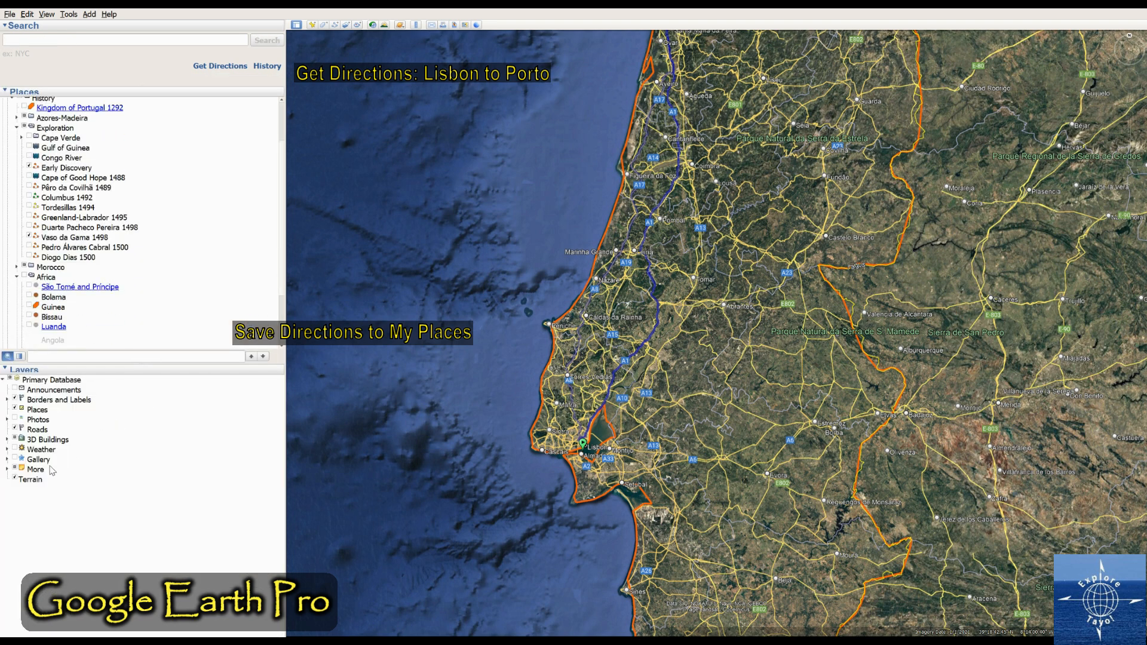
scroll(50, 334, down, 3)
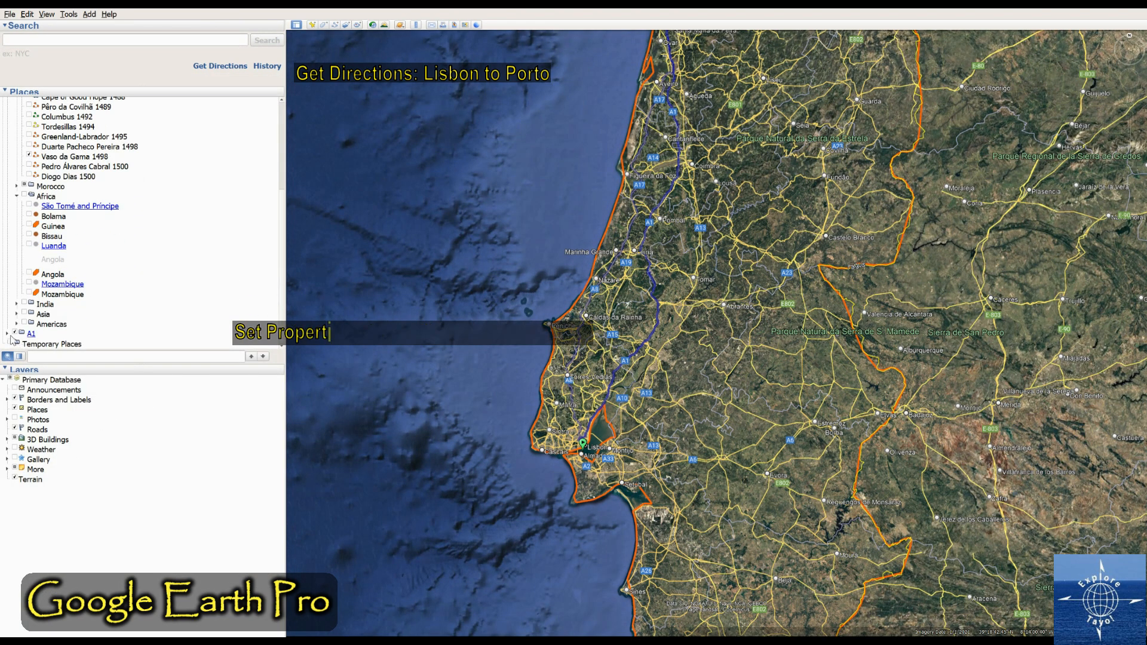
scroll(54, 333, down, 2)
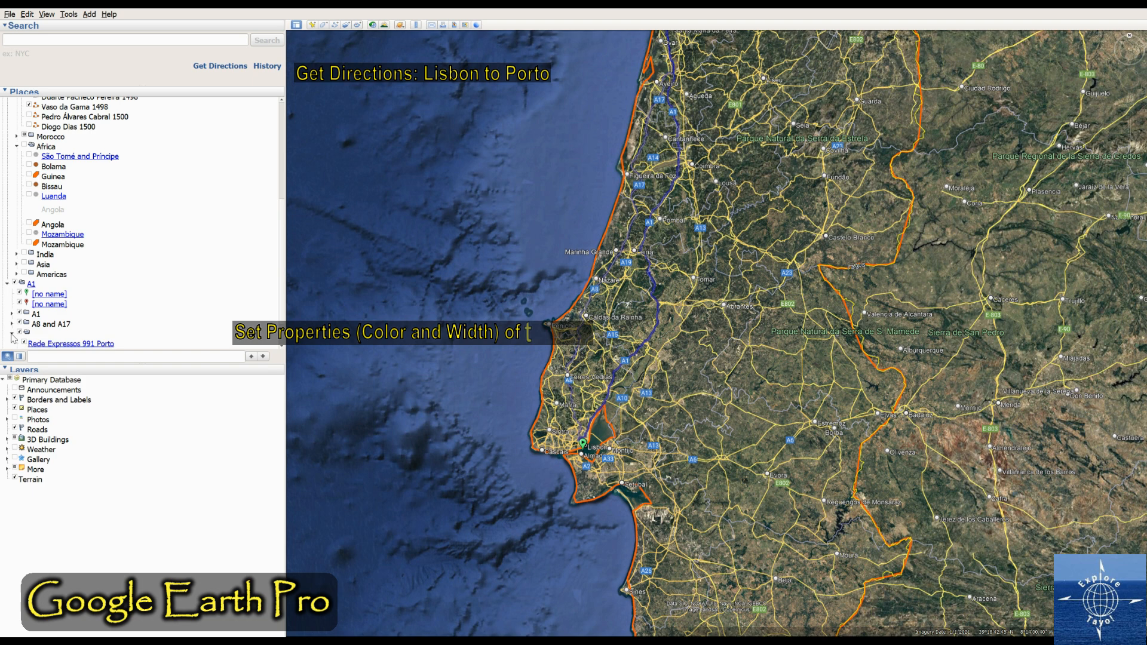
scroll(88, 320, down, 1)
click(63, 333)
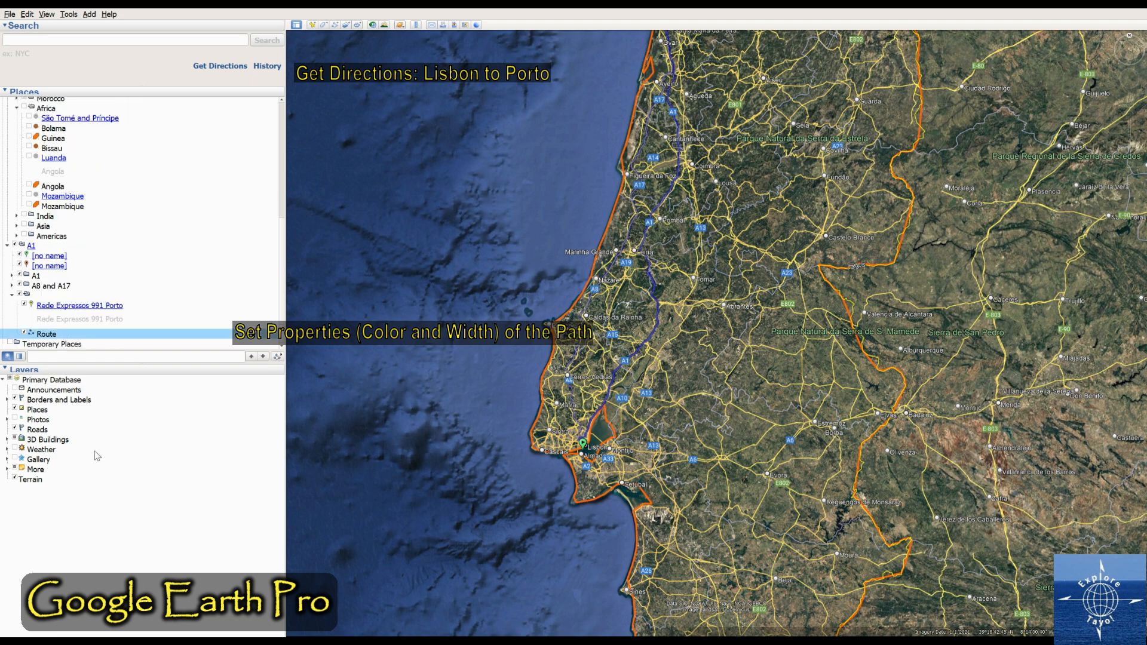
click(95, 452)
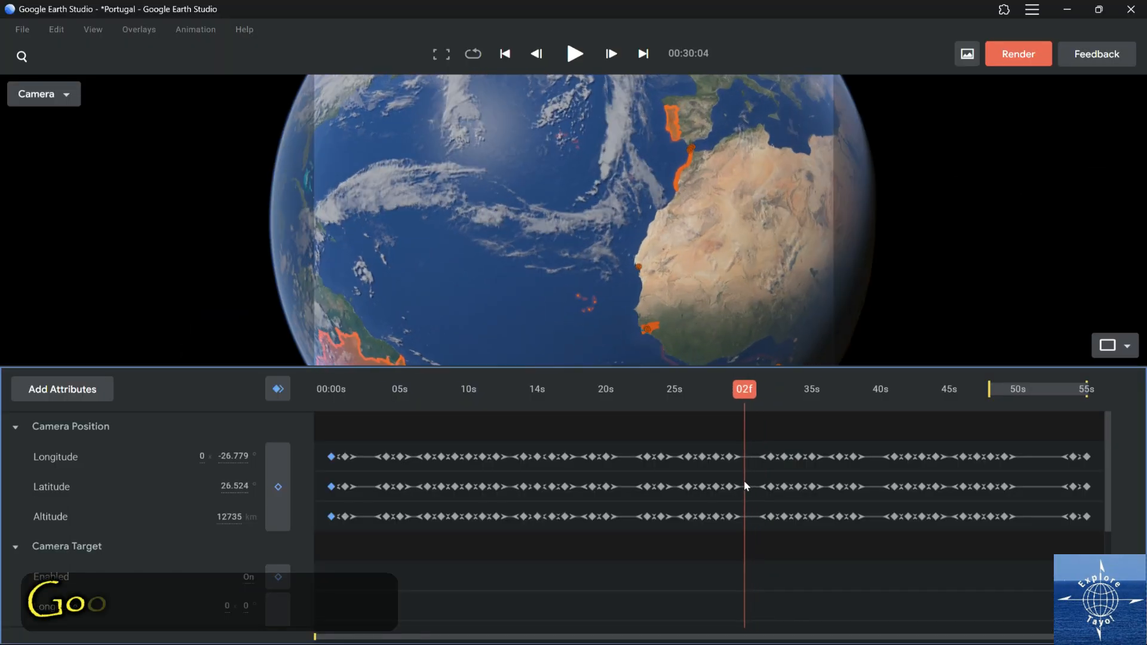
Step: In Google Earth Studio, frame Africa and the South Atlantic closer at 00:26:25 and capture a snapshot of the map with the path
drag(743, 479, 701, 481)
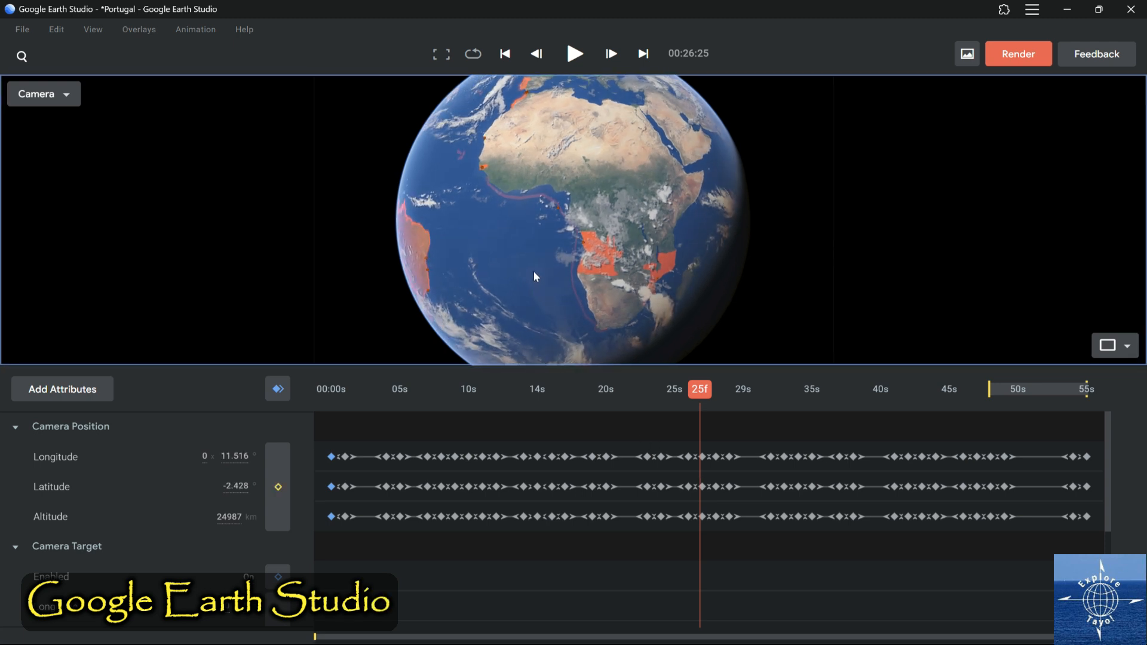
scroll(533, 272, up, 3)
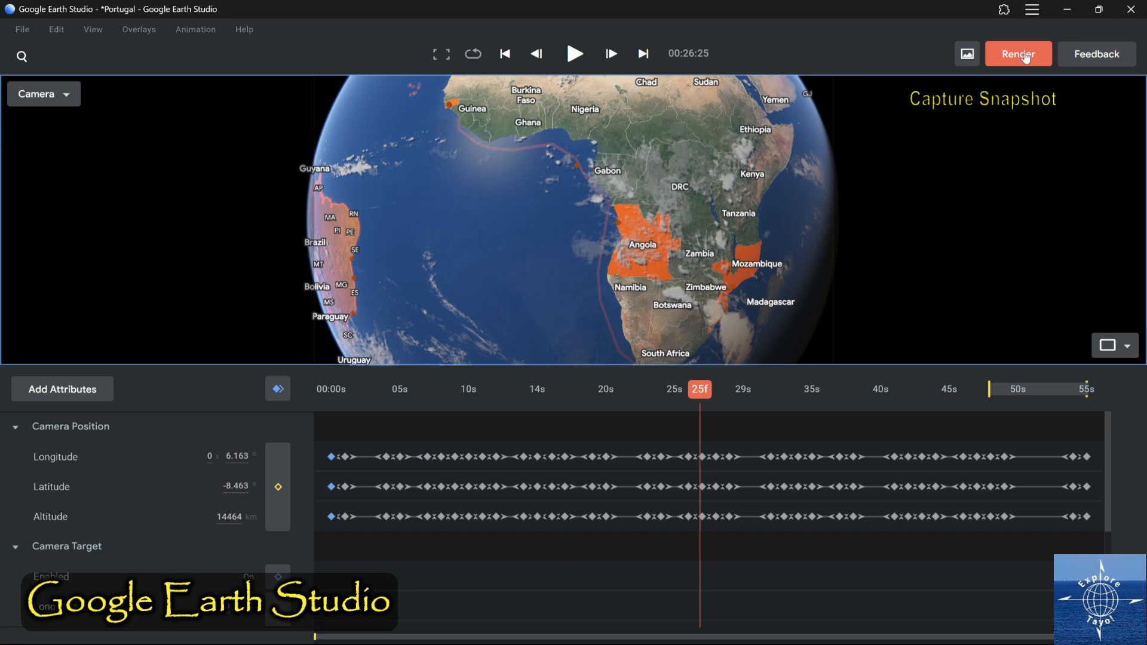
click(968, 54)
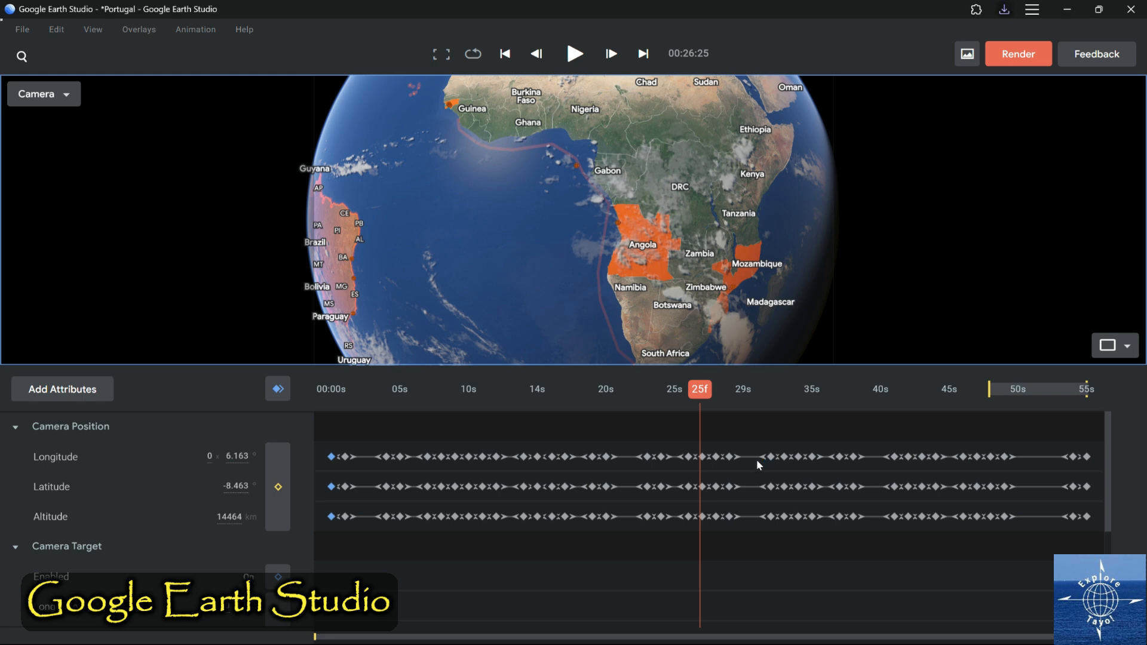
Step: Hide the Early Discovery overlay and capture a second snapshot of the map without the path
click(139, 30)
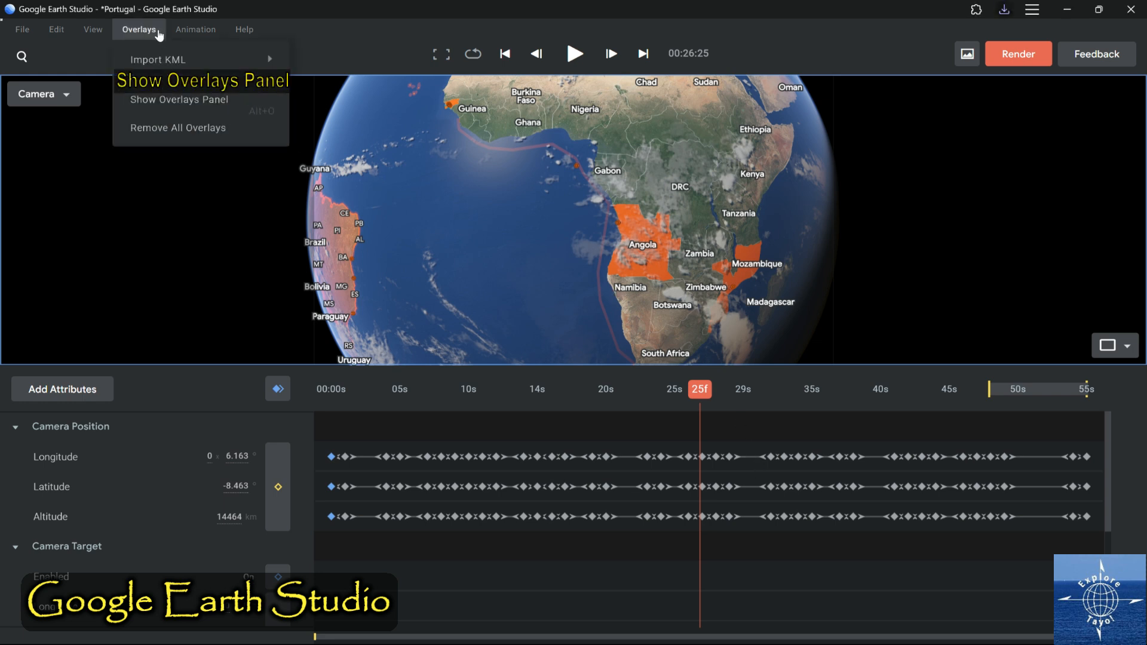
click(174, 100)
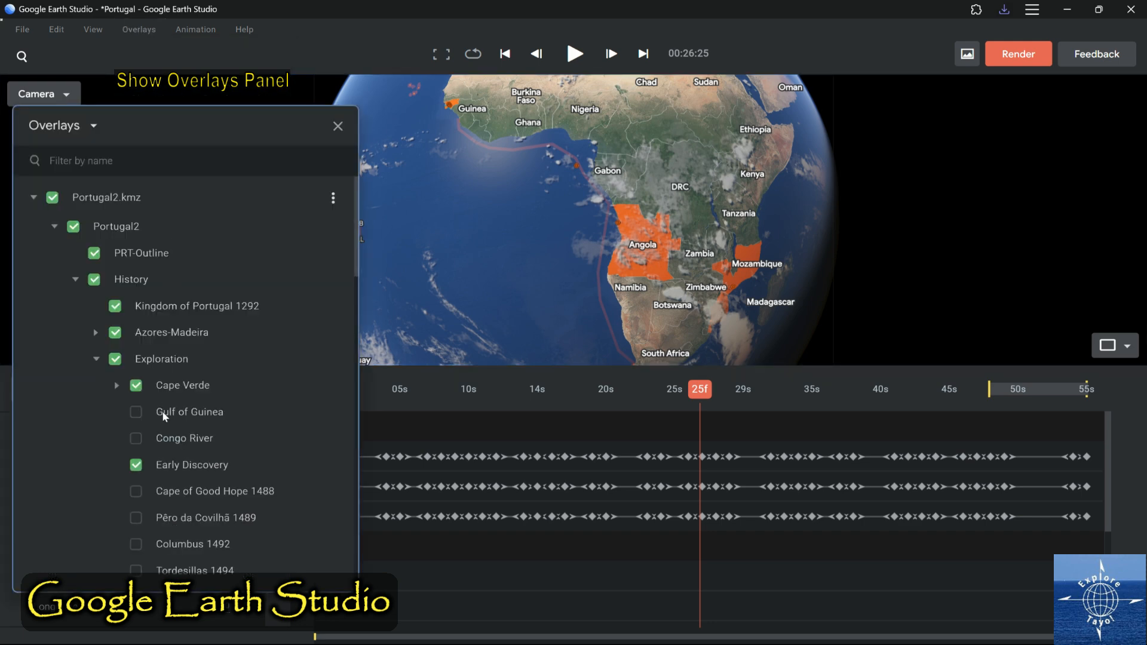
click(137, 466)
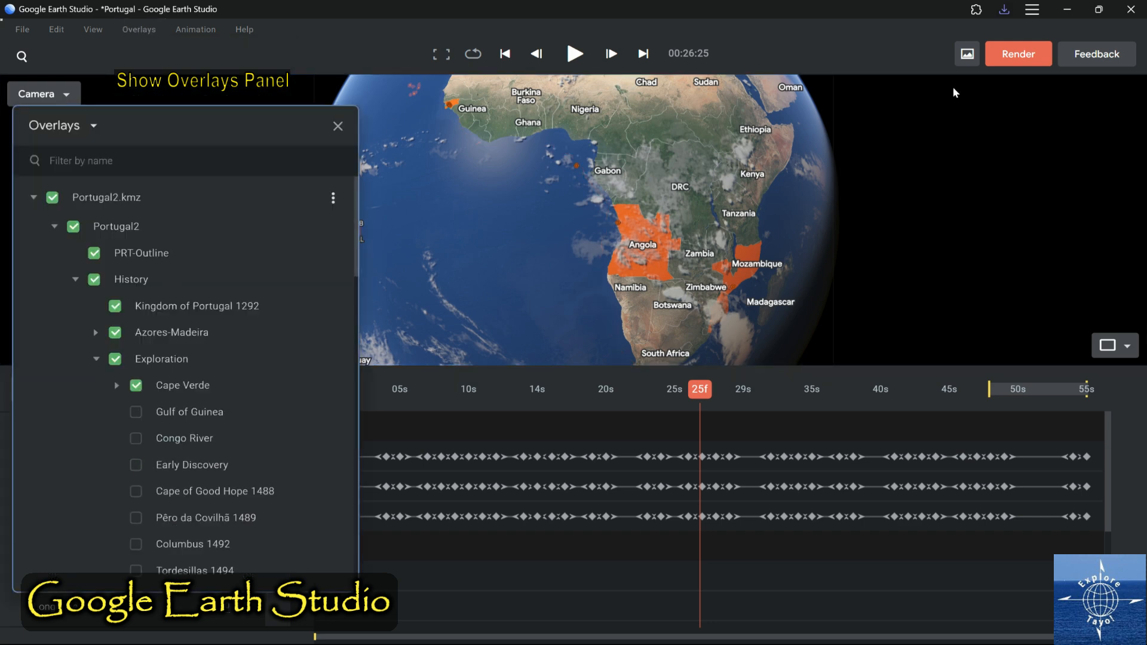
click(960, 46)
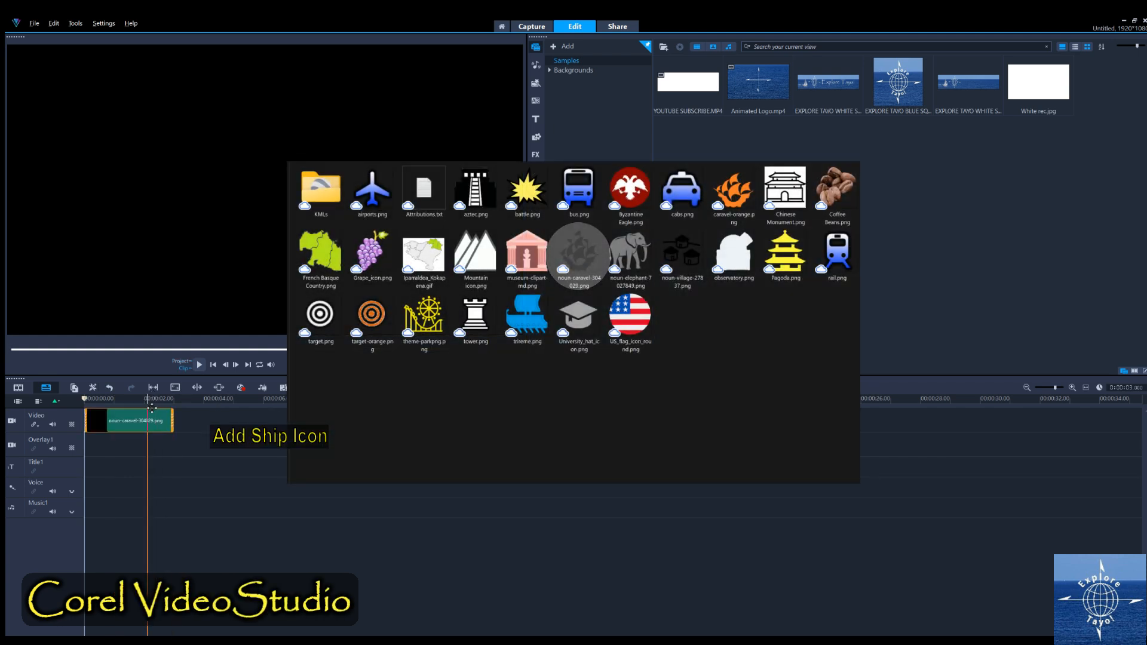
Step: In Corel VideoStudio, move the ship icon to an upper overlay track and layer snap2.jpeg over snap1.jpeg beneath it
drag(150, 418, 147, 445)
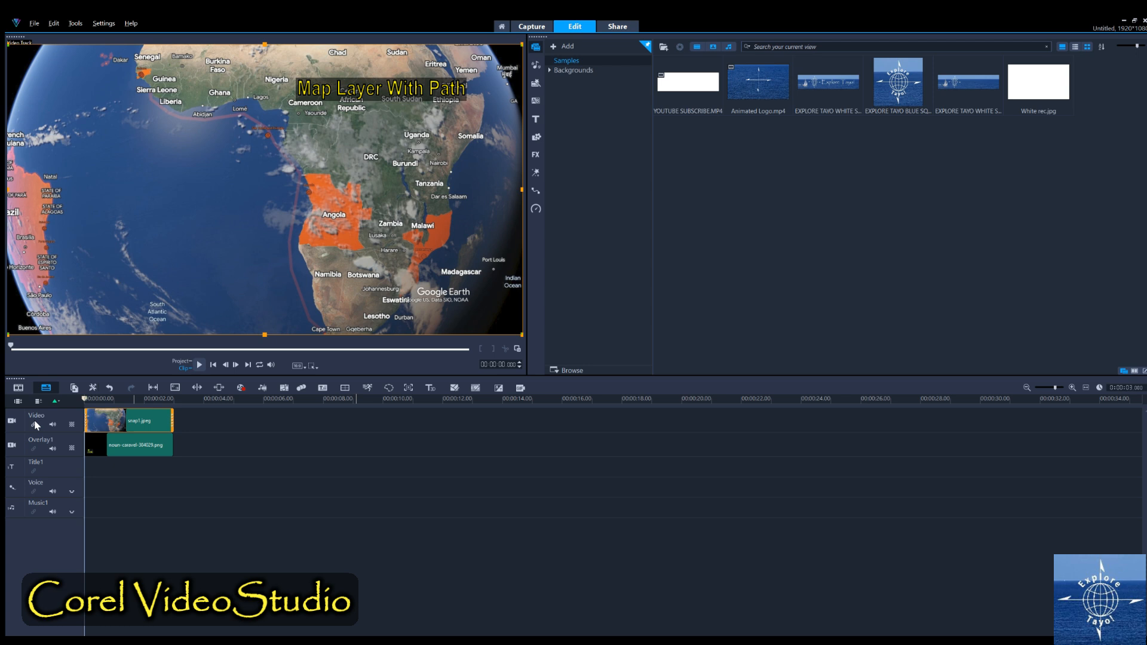
click(64, 436)
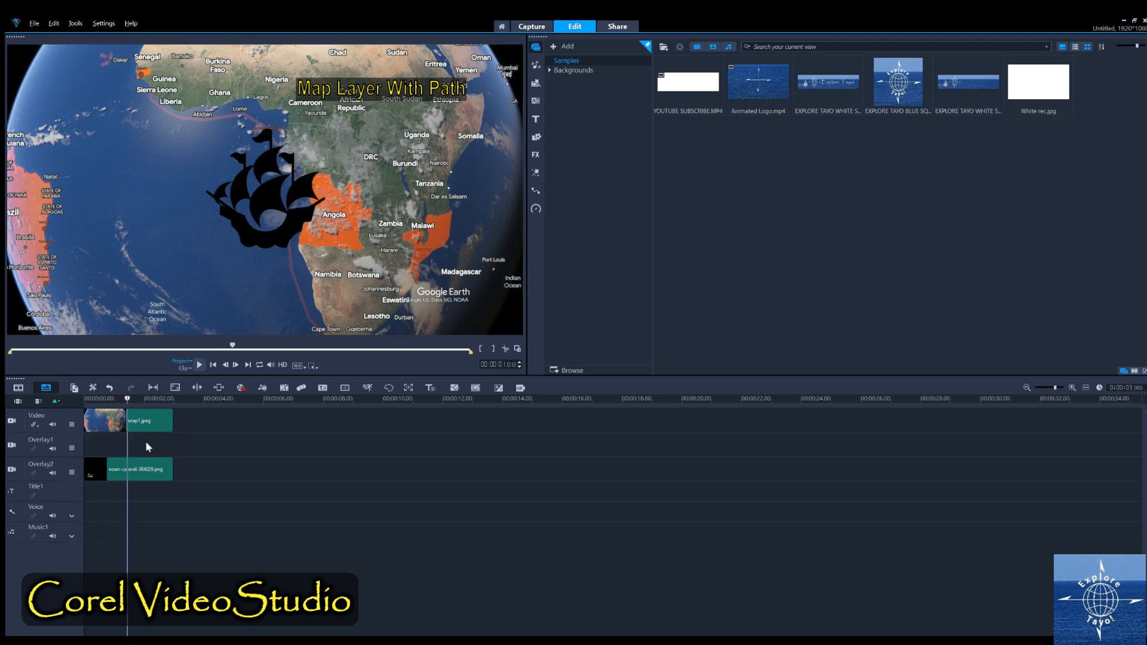
click(503, 331)
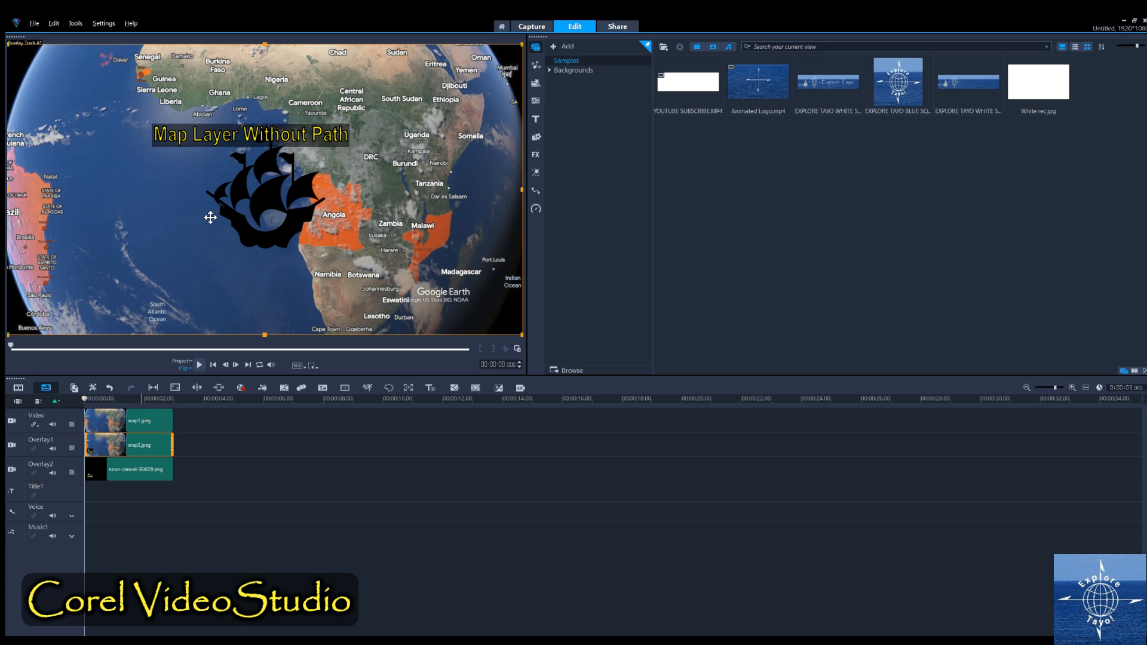
Step: Shrink and reposition the ship icon over the South Atlantic, and shift its Overlay2 clip to the 4-second mark
drag(245, 180, 143, 224)
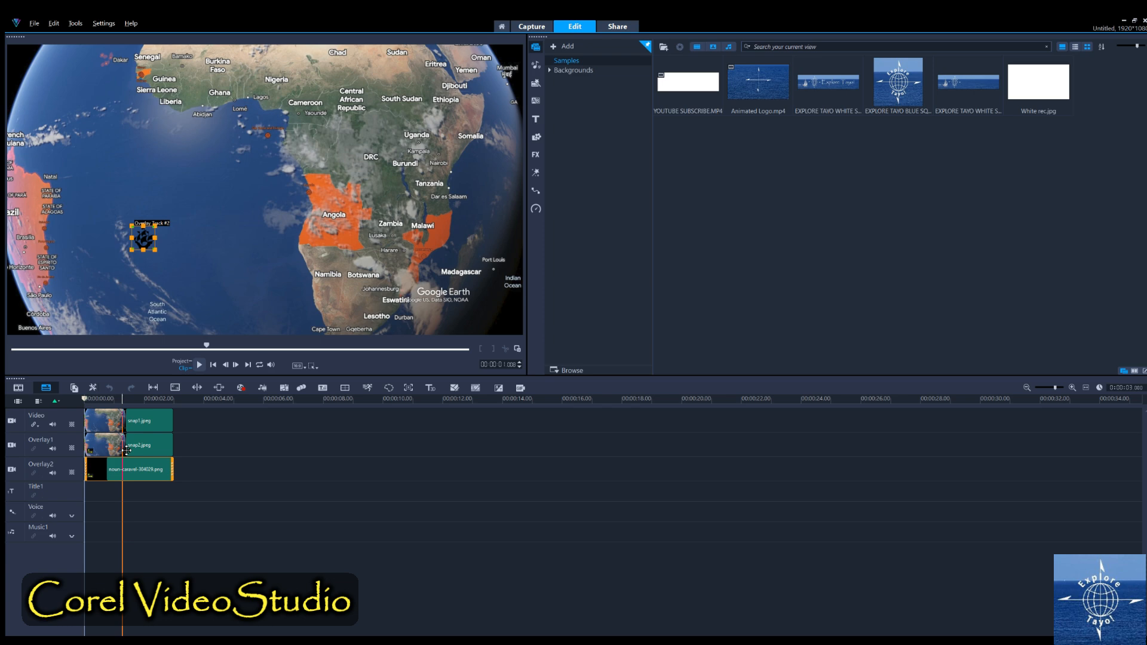
drag(126, 457, 238, 457)
drag(145, 438, 215, 427)
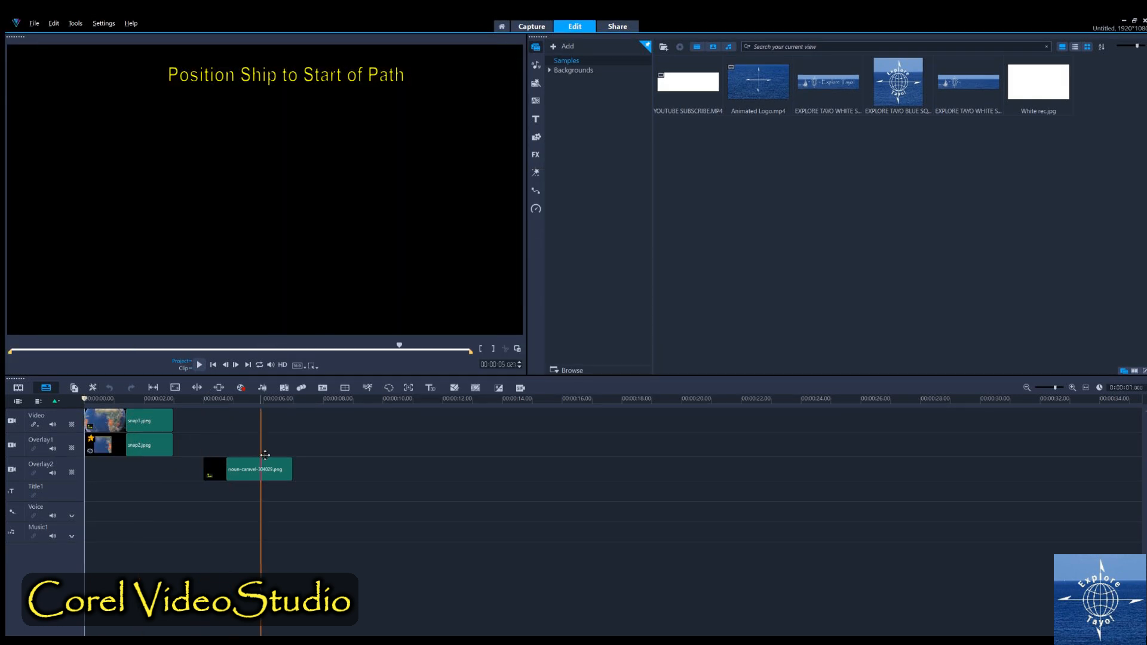
Step: Return the ship clip to the start of the timeline and place the ship at the path's start off Guinea
click(266, 456)
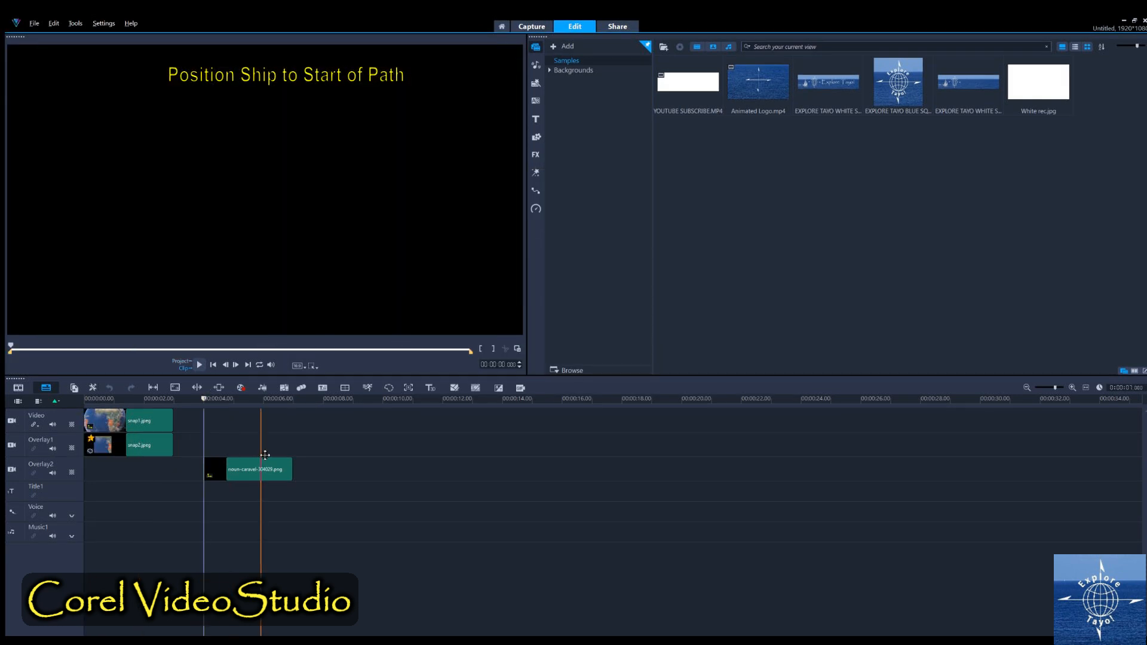
drag(265, 456, 132, 463)
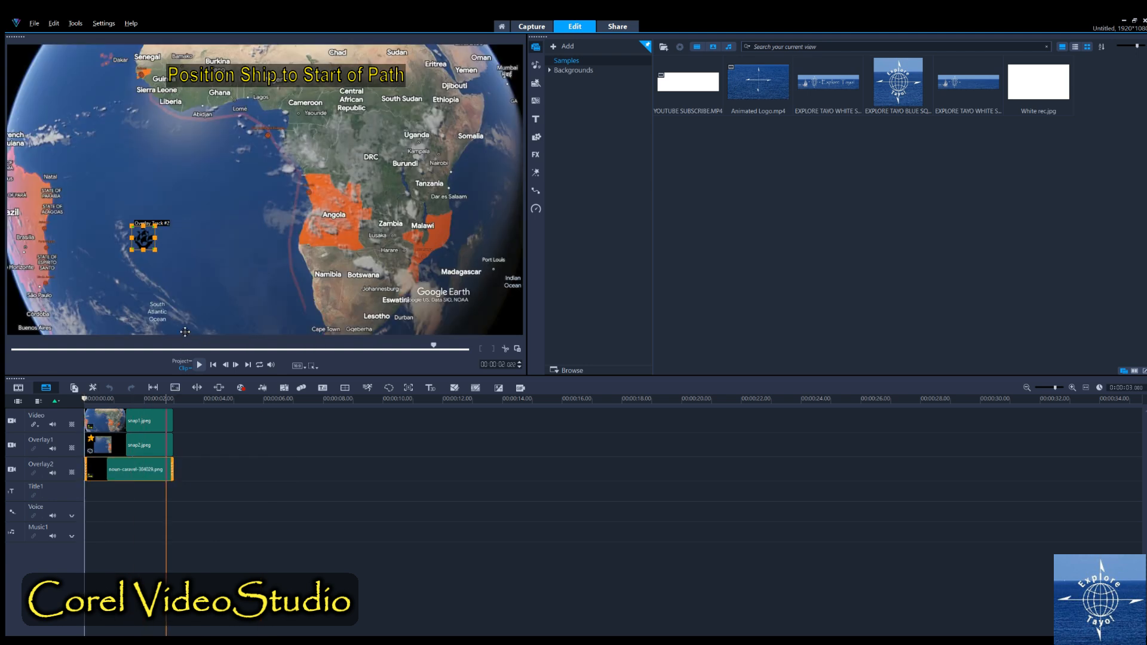
drag(144, 223, 144, 70)
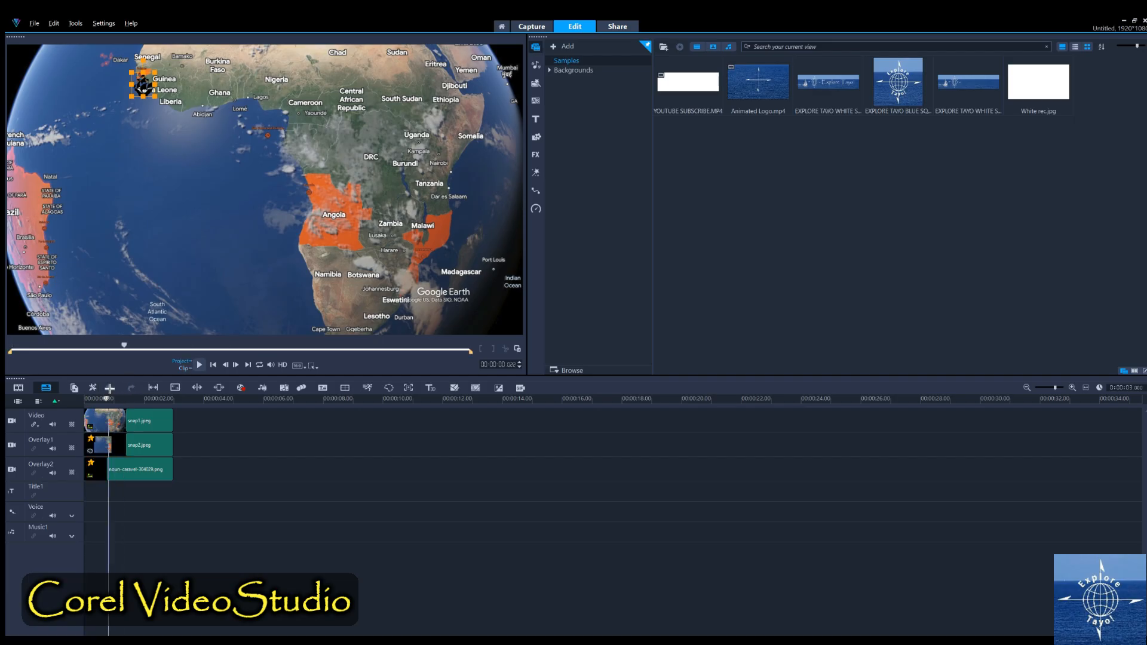
Step: Preview the sequence along the timeline and play the finished video in Media Player
drag(92, 398, 187, 400)
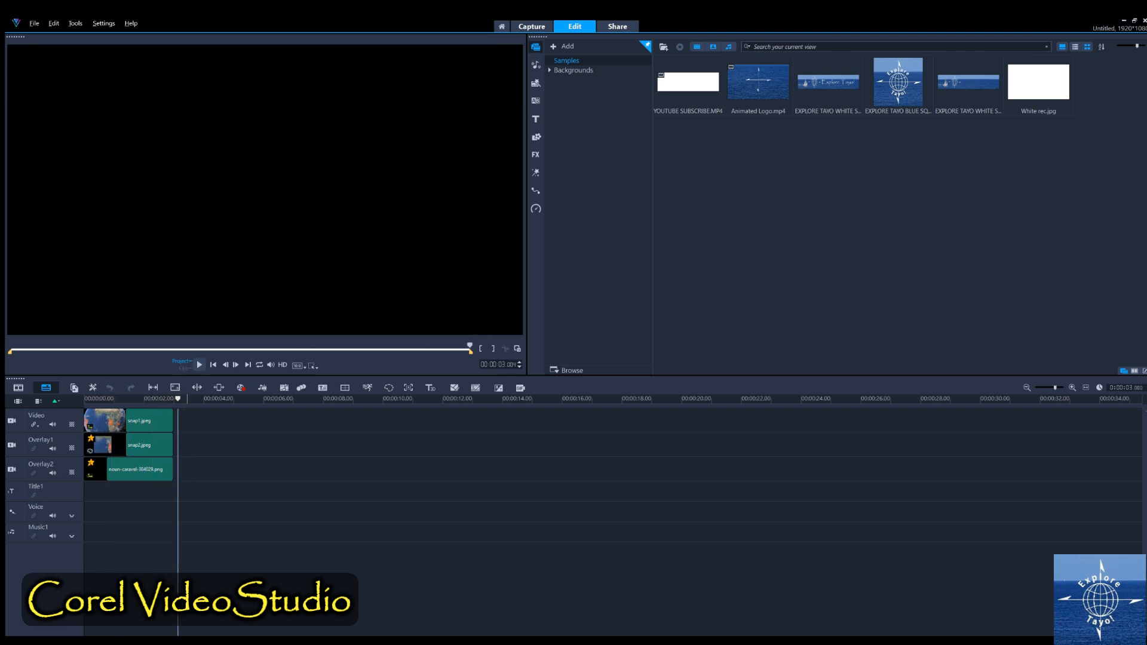
key(alt+s)
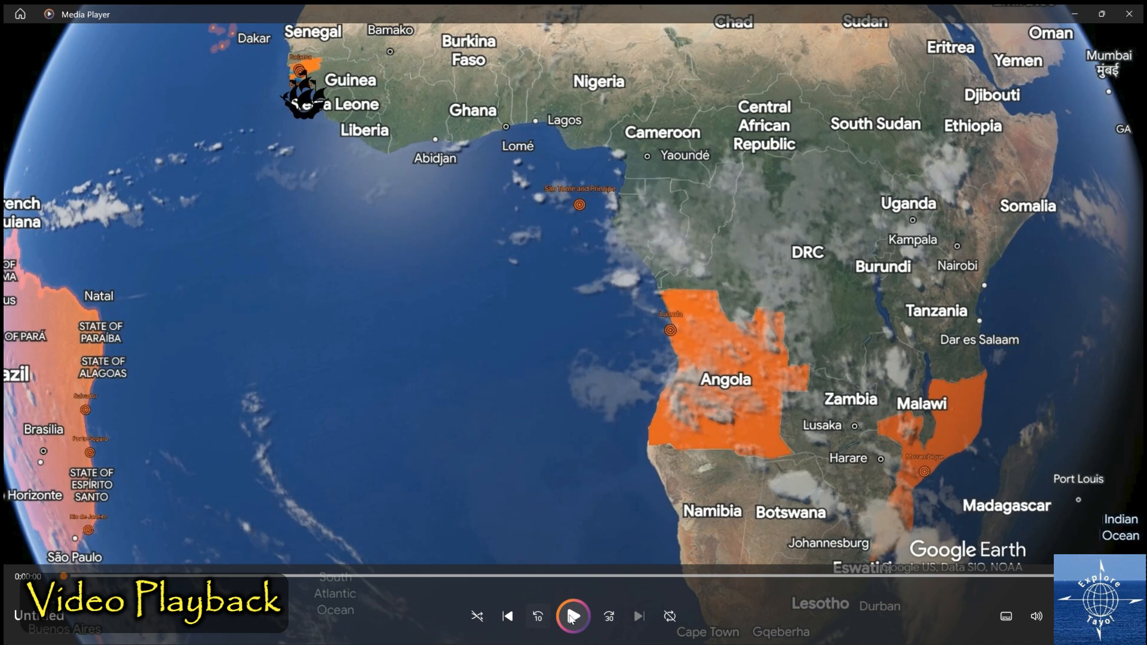
click(572, 616)
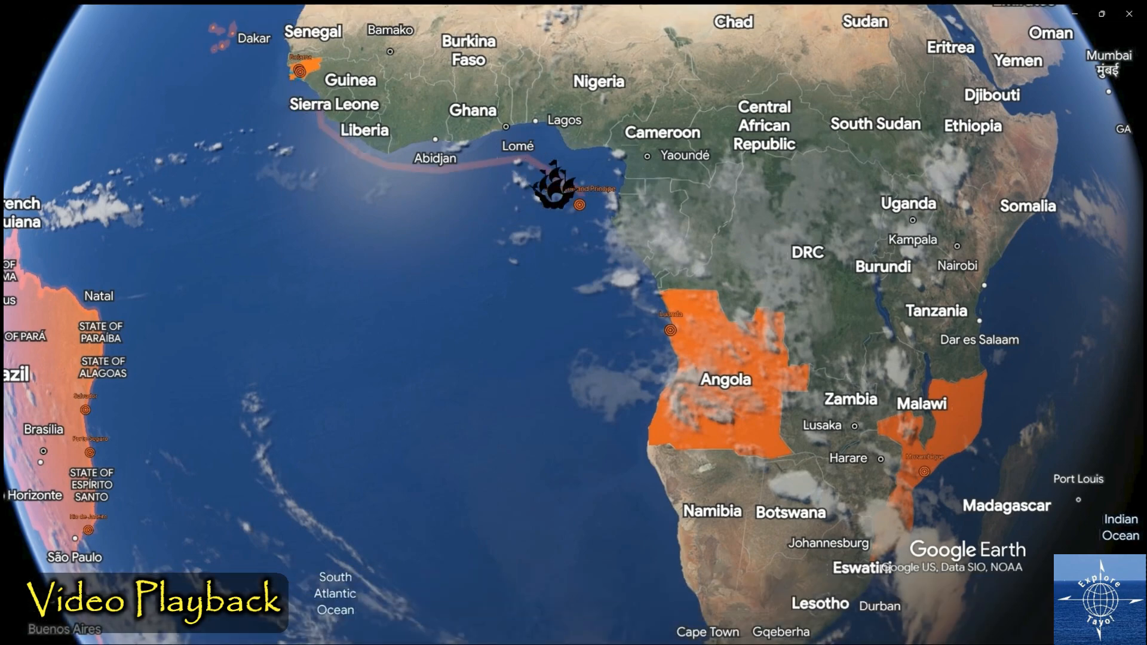